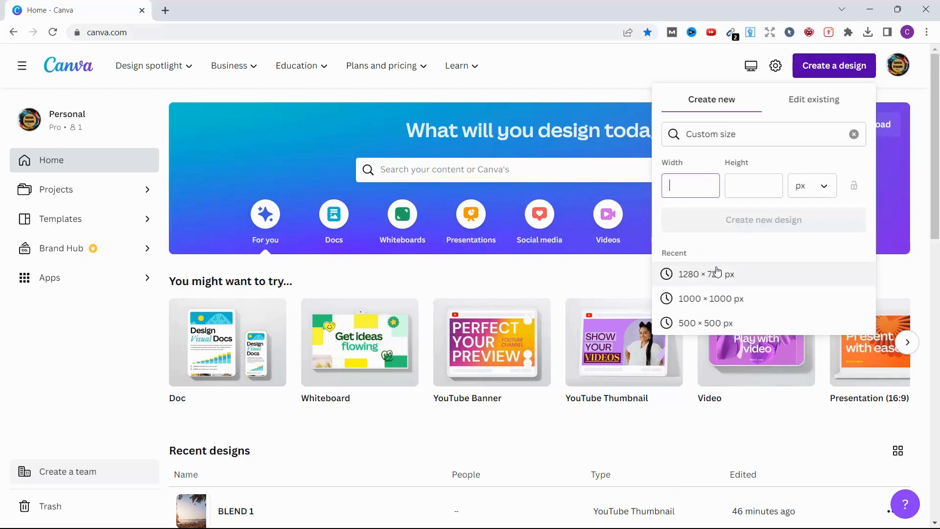
Create a new 1280 × 720 px design and insert the recently used photo of the couple
click(714, 274)
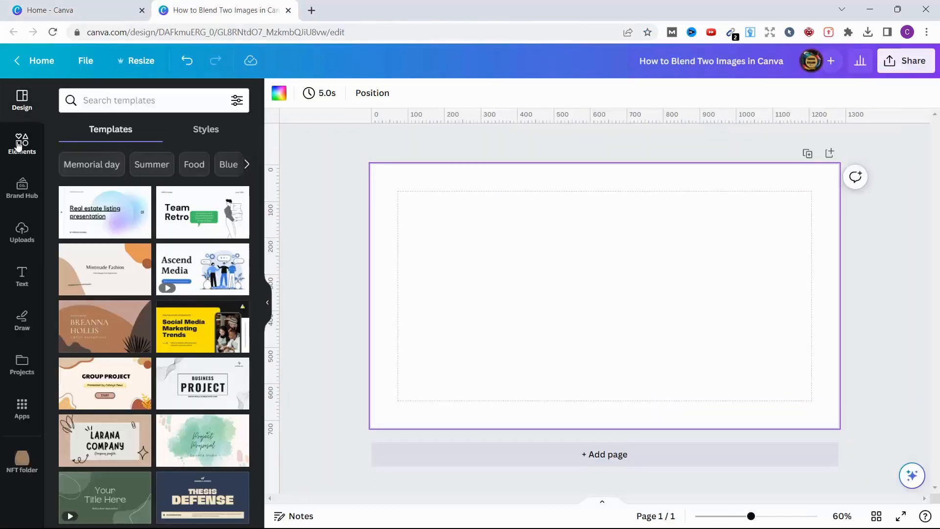
click(19, 145)
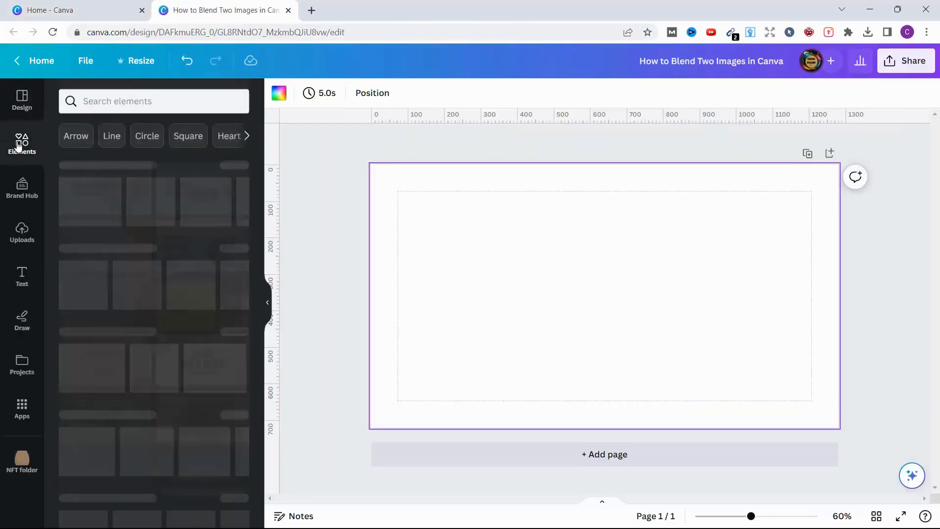
click(185, 205)
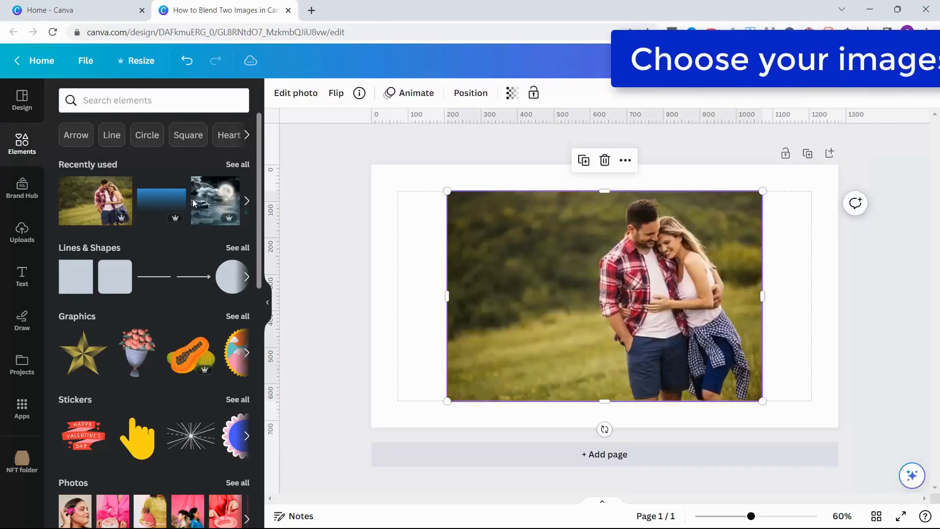
Enlarge the couple photo past the page height and position it so the couple stand at the page's right side
drag(692, 339, 798, 400)
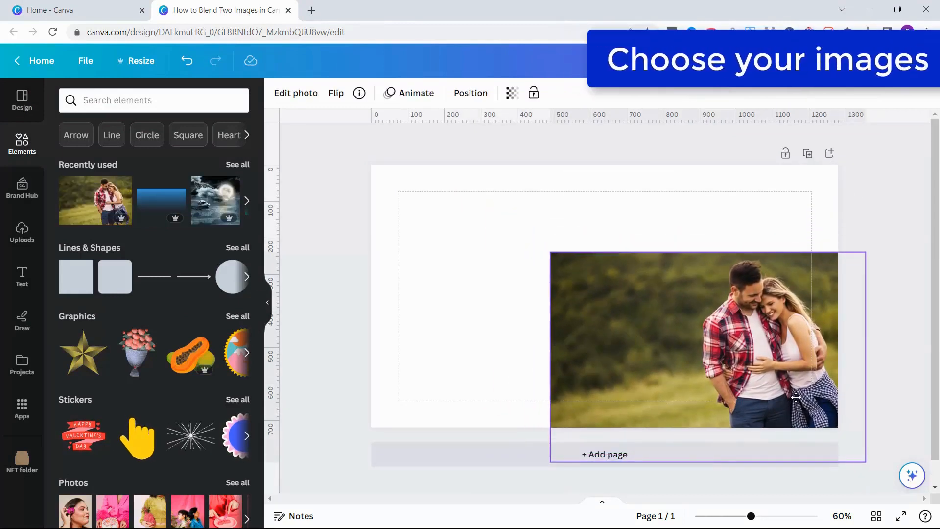
drag(551, 252, 416, 171)
drag(728, 337, 776, 356)
drag(463, 181, 442, 169)
drag(749, 329, 727, 330)
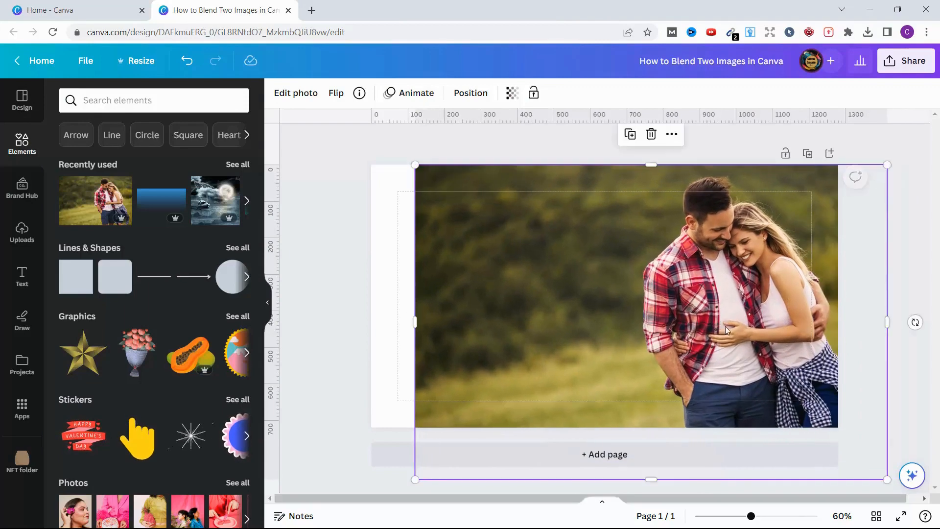
click(333, 244)
Add a second page and insert the stormy boat photo, enlarged to full page height against the page's left edge
click(606, 454)
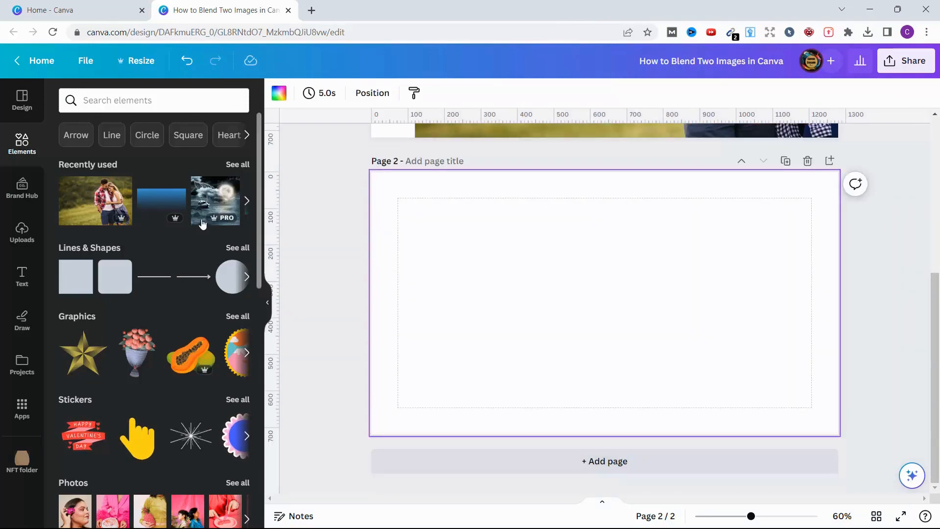
click(215, 201)
drag(563, 303, 435, 279)
drag(581, 377, 655, 456)
scroll(651, 475, up, 3)
scroll(628, 494, down, 3)
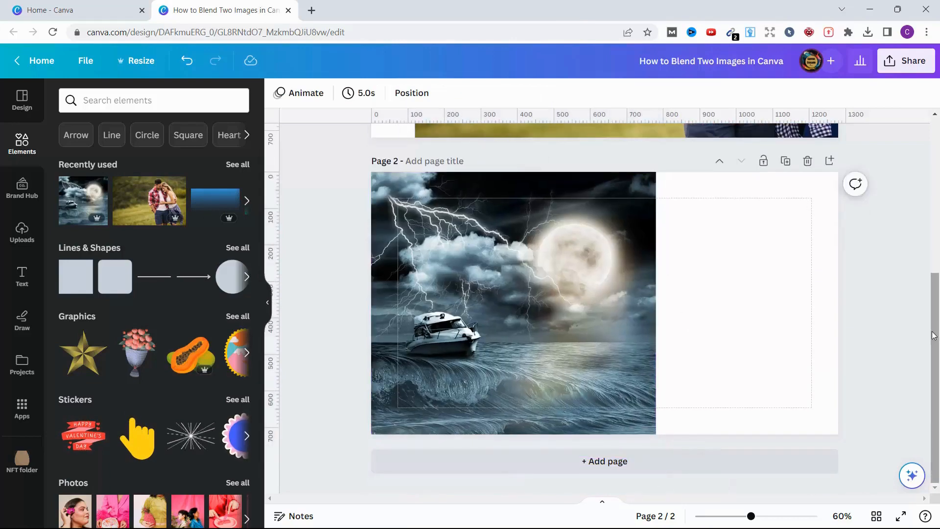
Search the elements for "gradient" and add the blue fading gradient graphic to page 1
drag(936, 336, 939, 159)
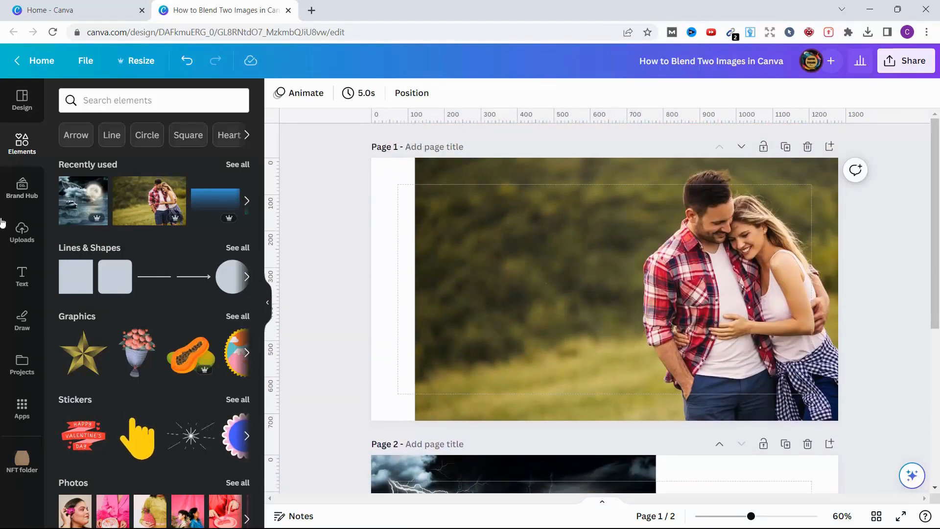
click(110, 103)
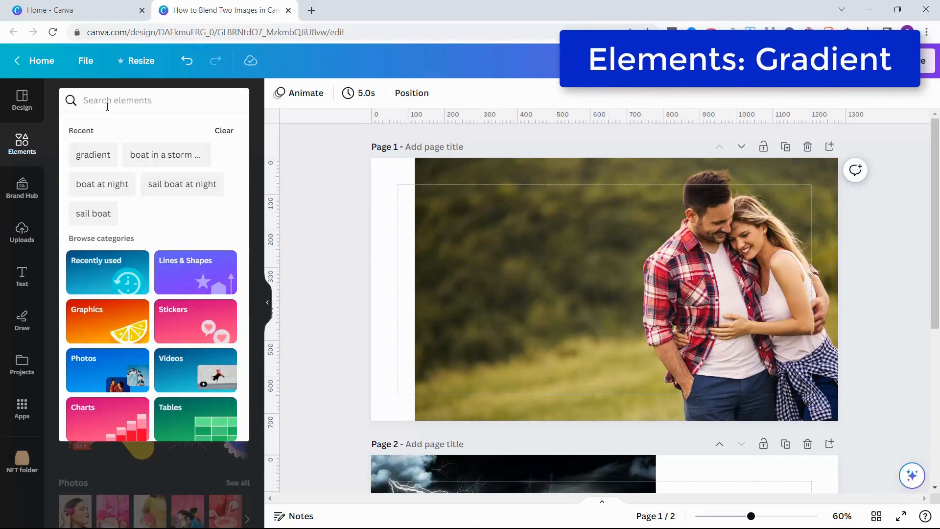
text(gradient)
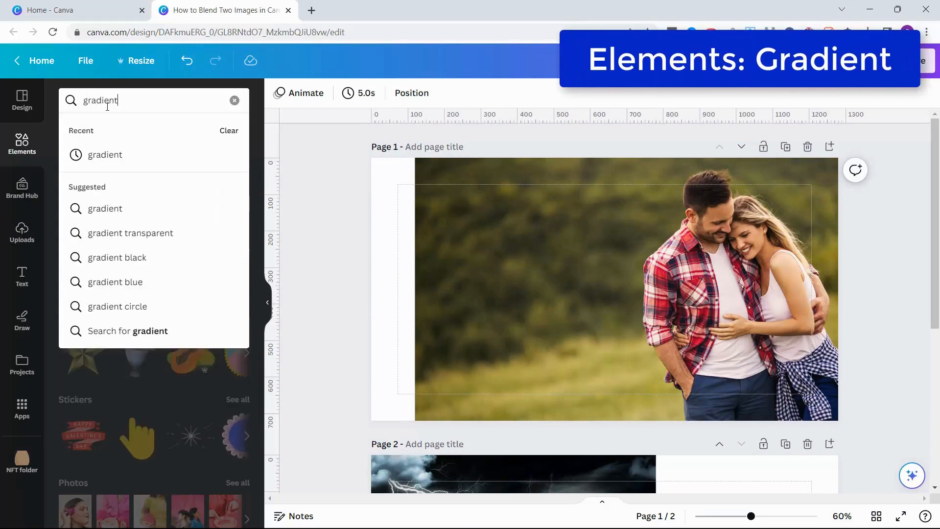
key(Return)
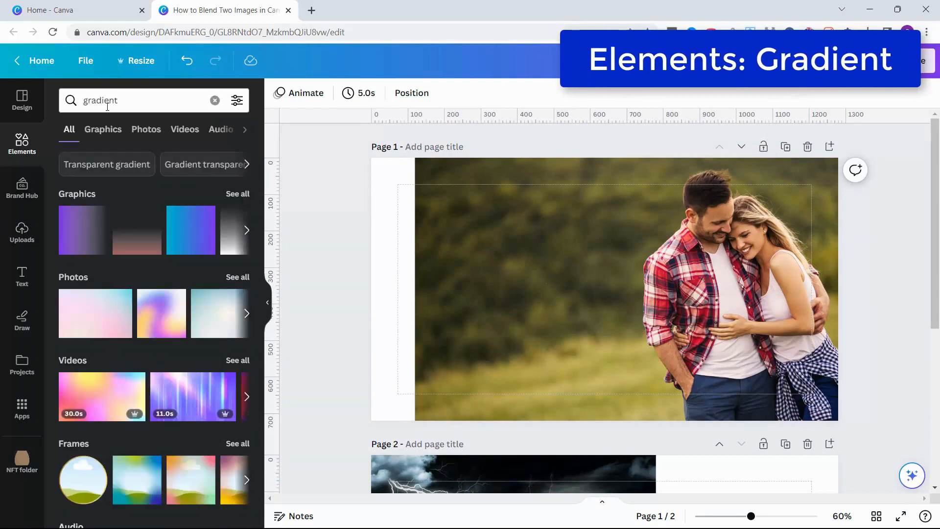
click(244, 194)
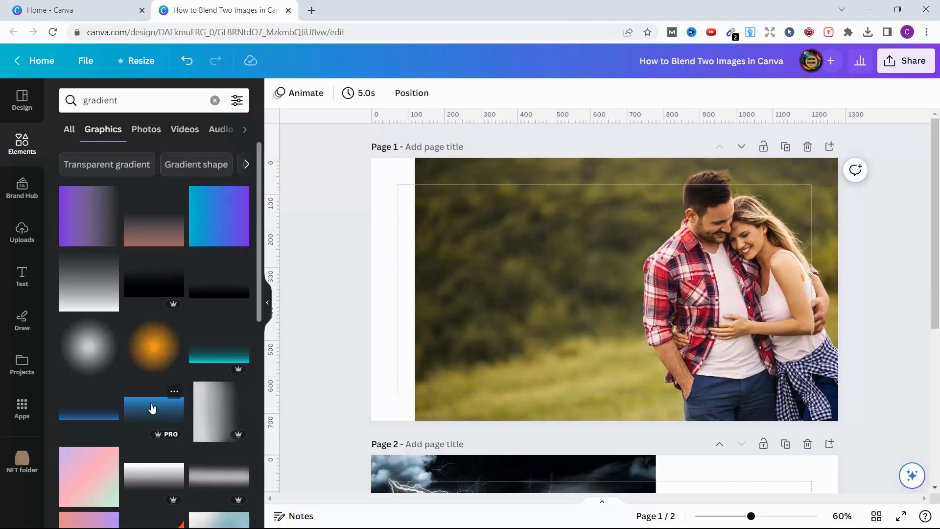
click(152, 408)
Recolor the gradient white, rotate it to -90°, and fit it along page 1's left edge at full page height
click(277, 93)
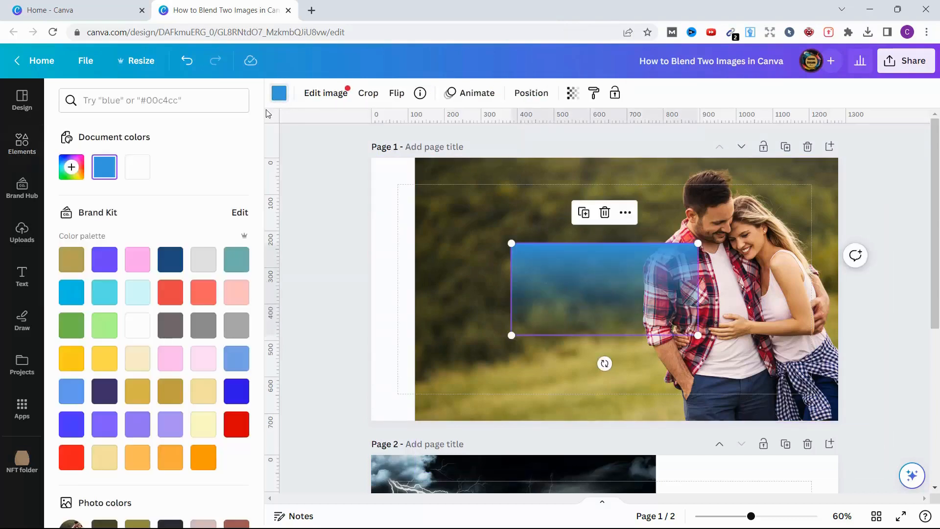
click(138, 167)
drag(605, 363, 681, 292)
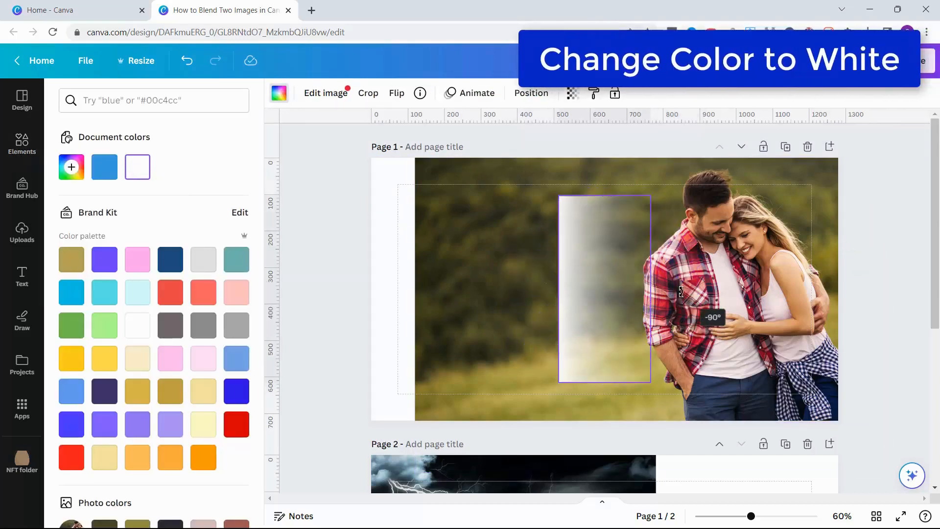
drag(587, 279, 411, 243)
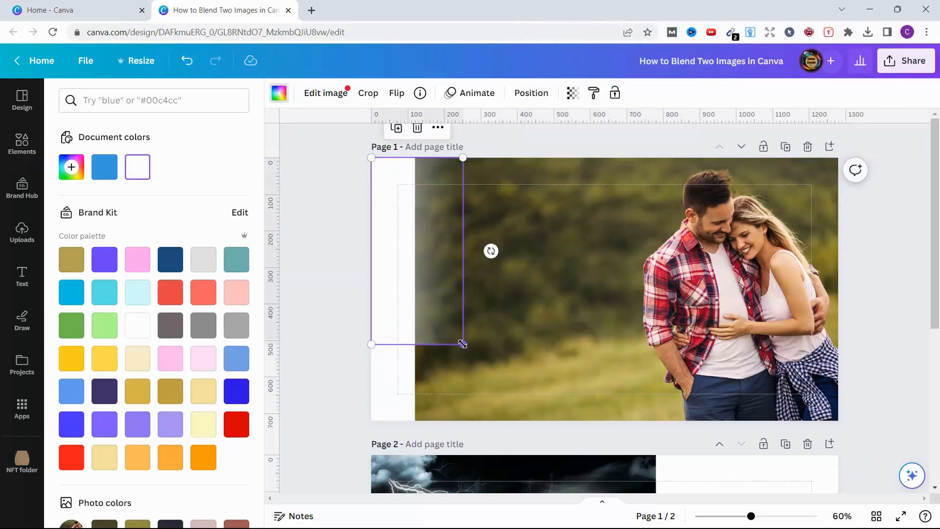
drag(463, 344, 887, 472)
Lock the couple photo on page 1
click(783, 308)
right_click(779, 306)
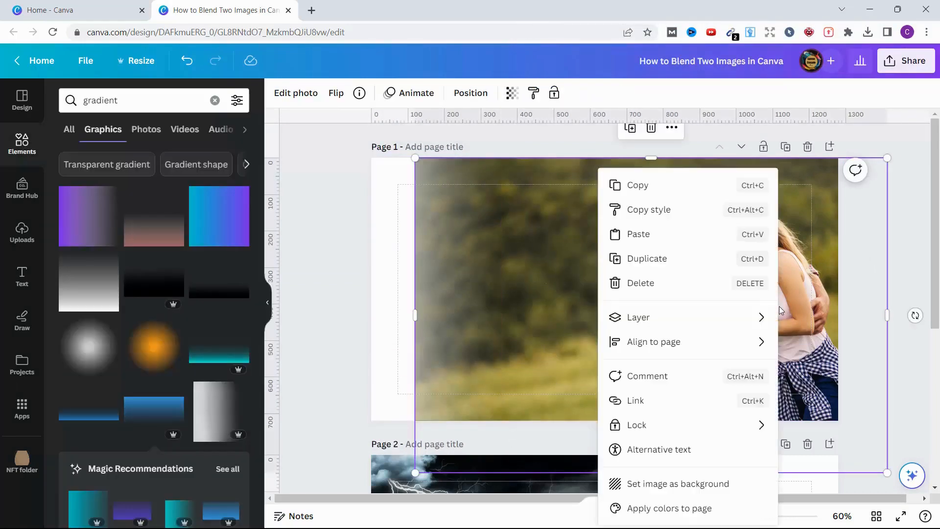
mouse_move(646, 431)
click(537, 431)
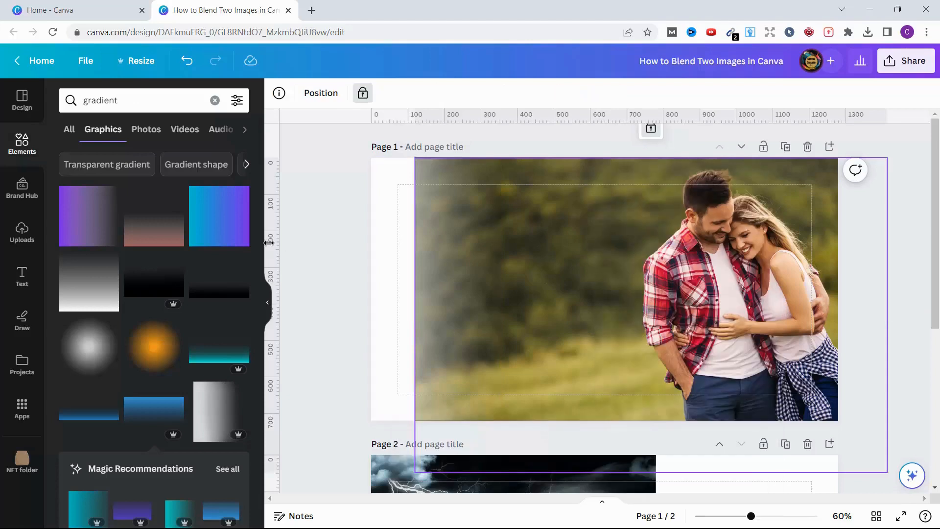
Cover page 1 with white gradient strips from its left edge up to the couple, and group all the strips
click(390, 248)
drag(390, 251, 604, 244)
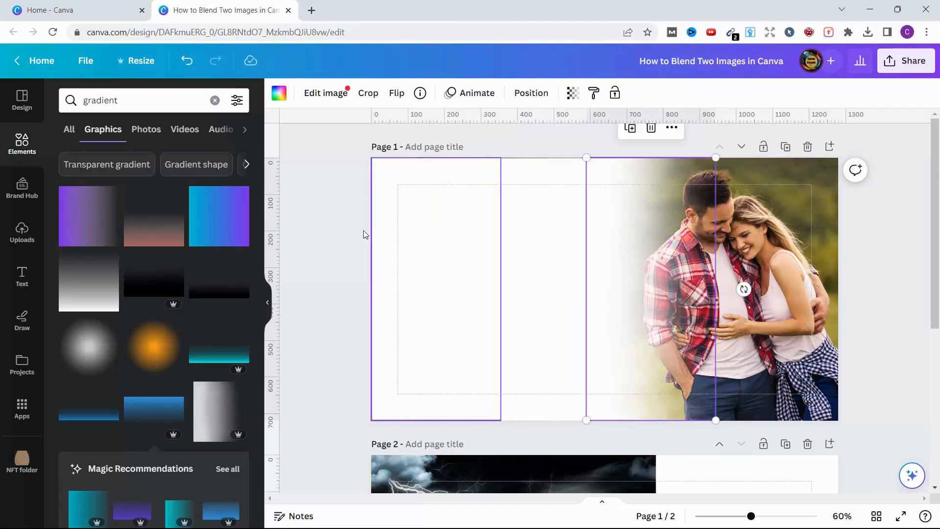
click(342, 227)
drag(342, 227, 566, 264)
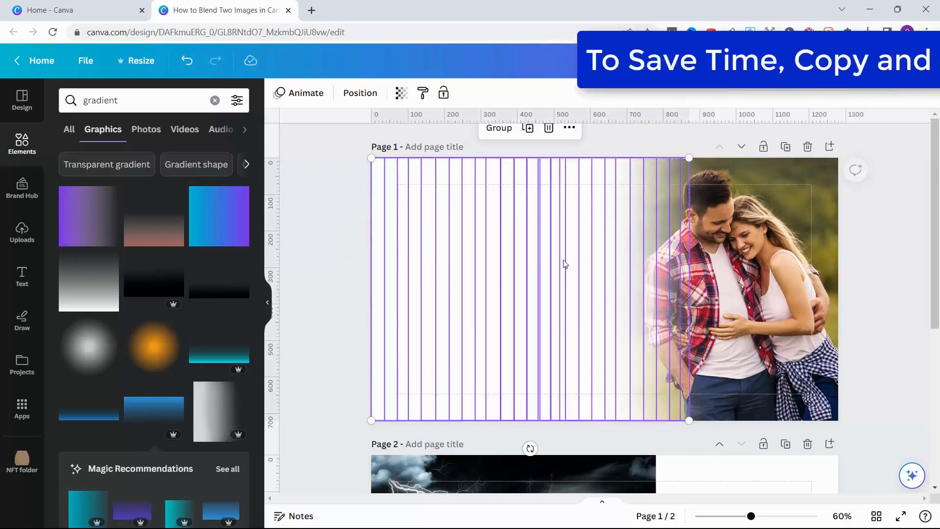
click(499, 128)
Copy the gradient group to page 2, rotate it so its fade faces the boat, and align it to the right page edge
key(ctrl+c)
scroll(538, 318, down, 5)
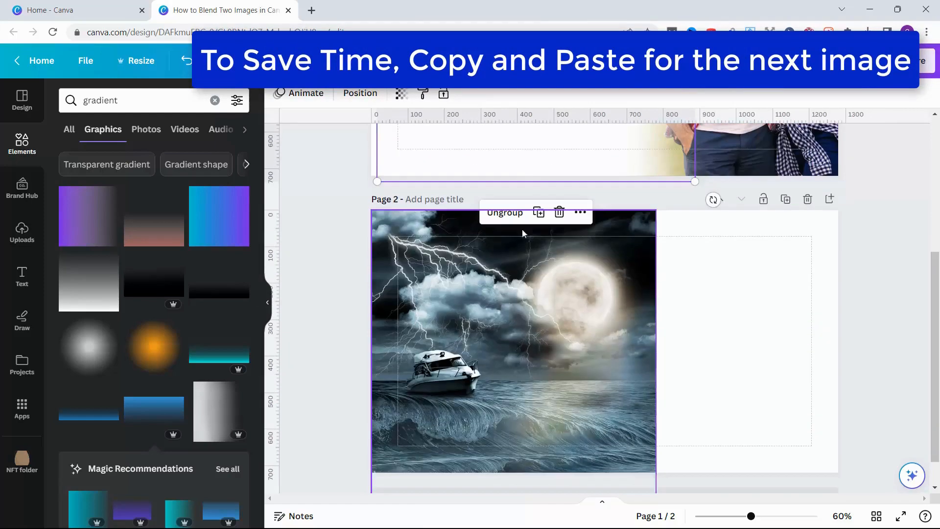
key(ctrl+v)
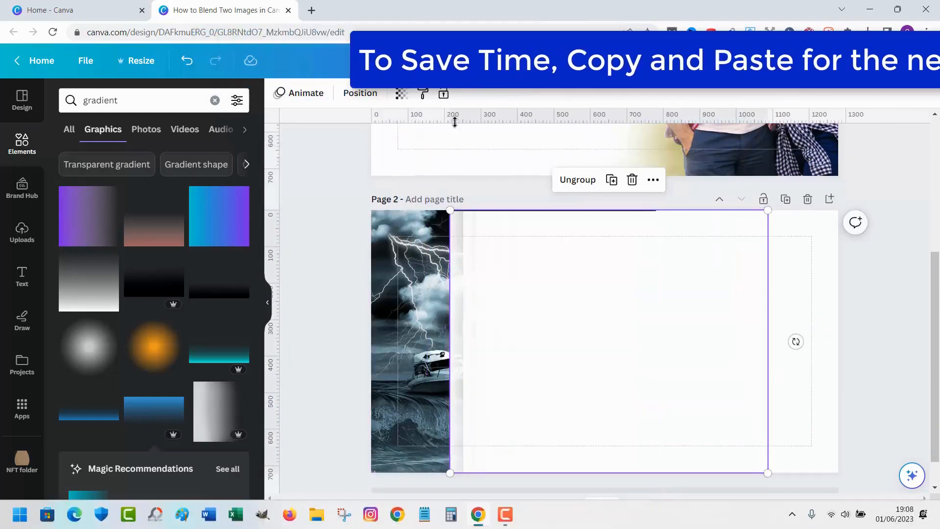
drag(795, 341, 419, 329)
drag(587, 377, 703, 377)
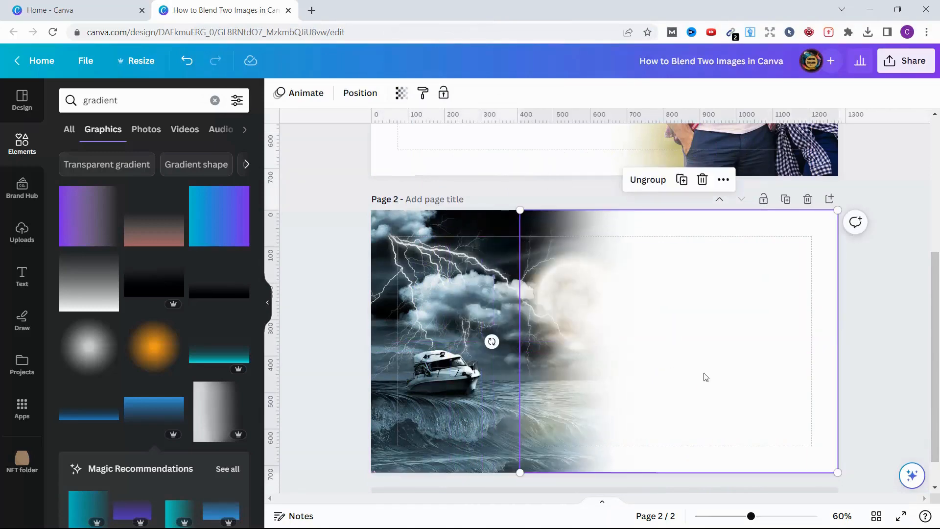
scroll(734, 392, up, 3)
scroll(760, 388, down, 4)
click(906, 363)
Download only page 1 as a PNG and close the image preview
drag(935, 307, 938, 175)
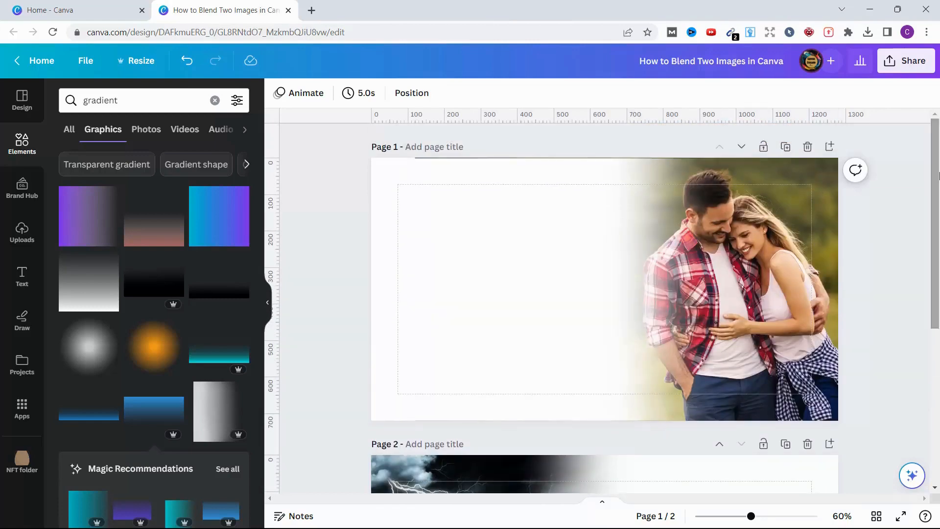
click(913, 62)
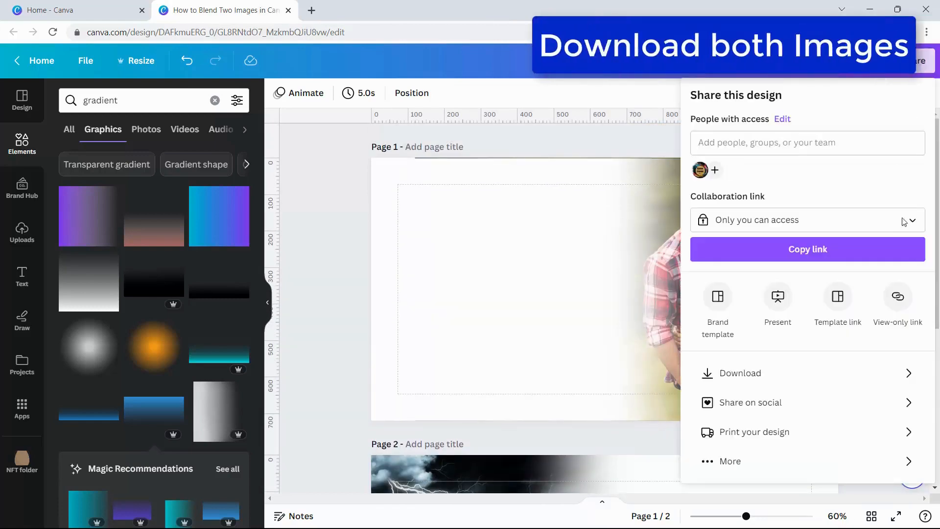
click(863, 372)
click(913, 284)
click(912, 391)
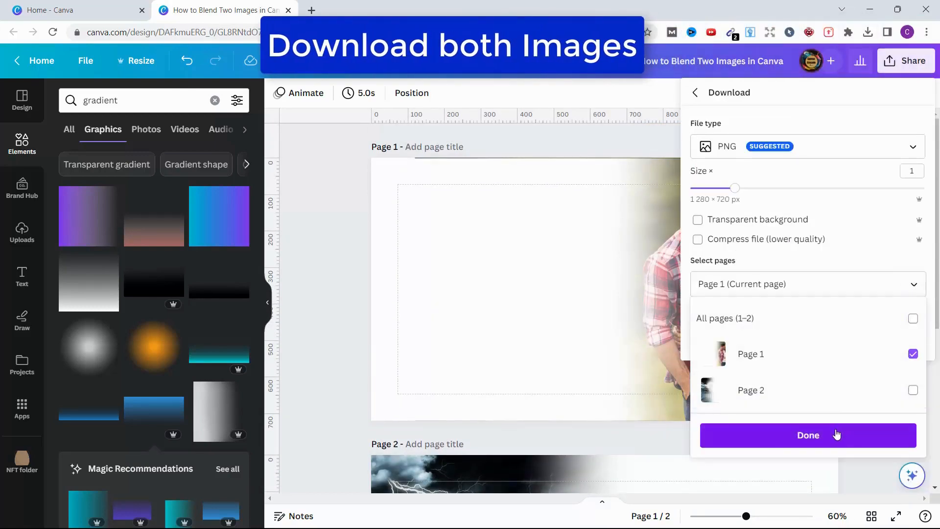
click(833, 435)
click(823, 336)
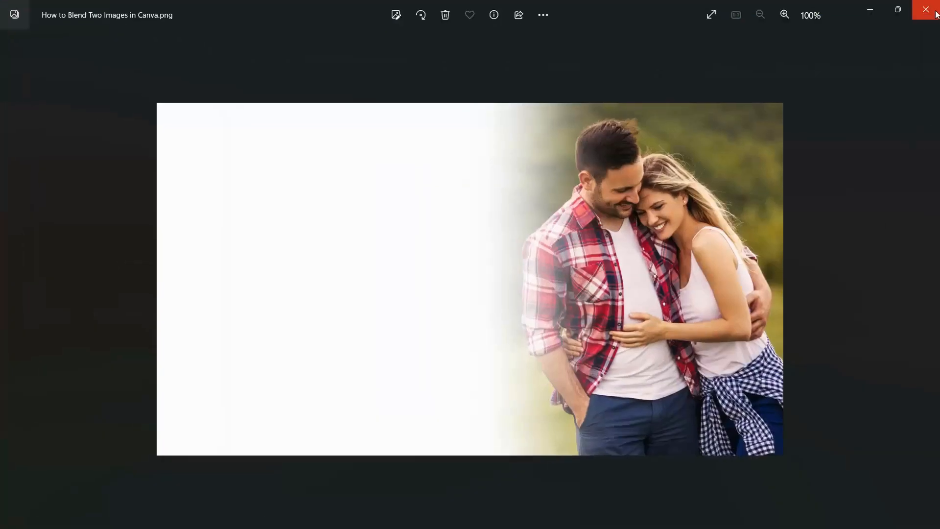
click(925, 9)
Download only page 2 as a PNG and close the image preview
click(910, 61)
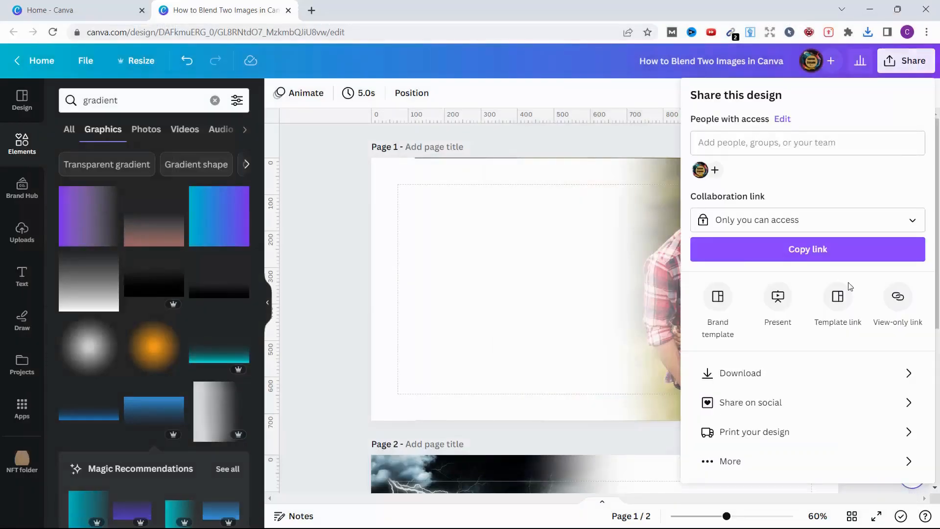
click(857, 377)
click(912, 283)
click(911, 391)
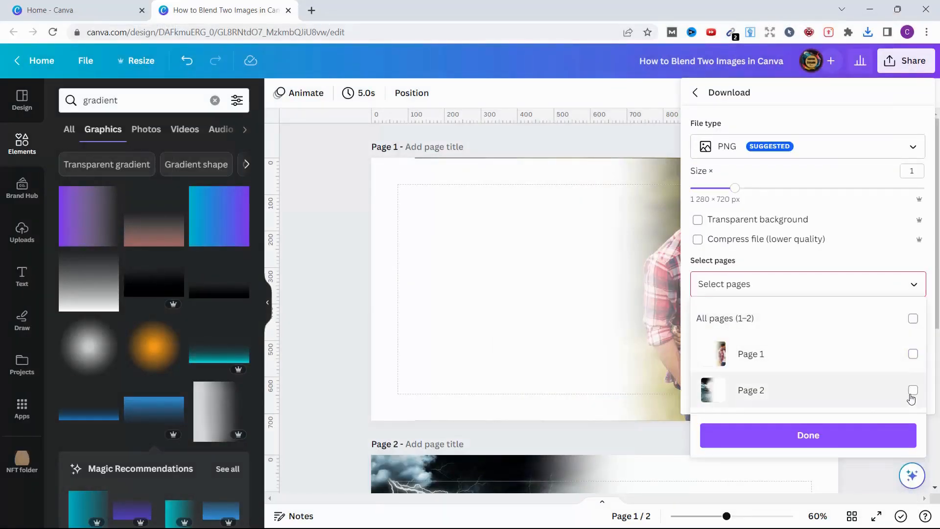
click(911, 391)
click(868, 430)
click(864, 339)
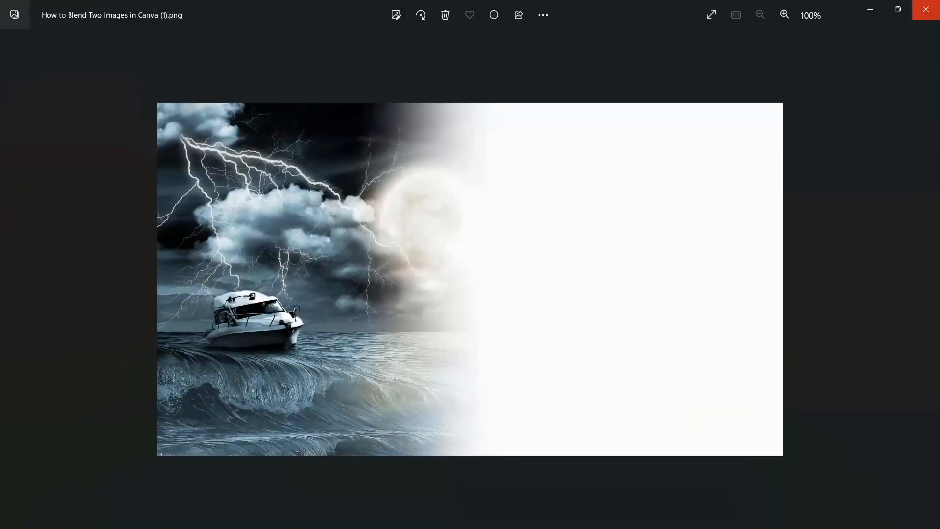
click(930, 10)
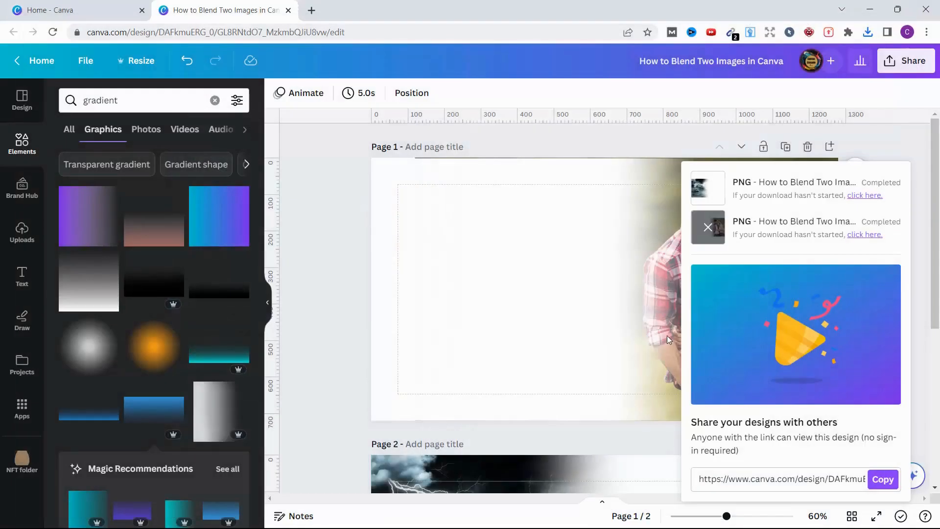
scroll(316, 290, down, 5)
click(316, 290)
click(606, 462)
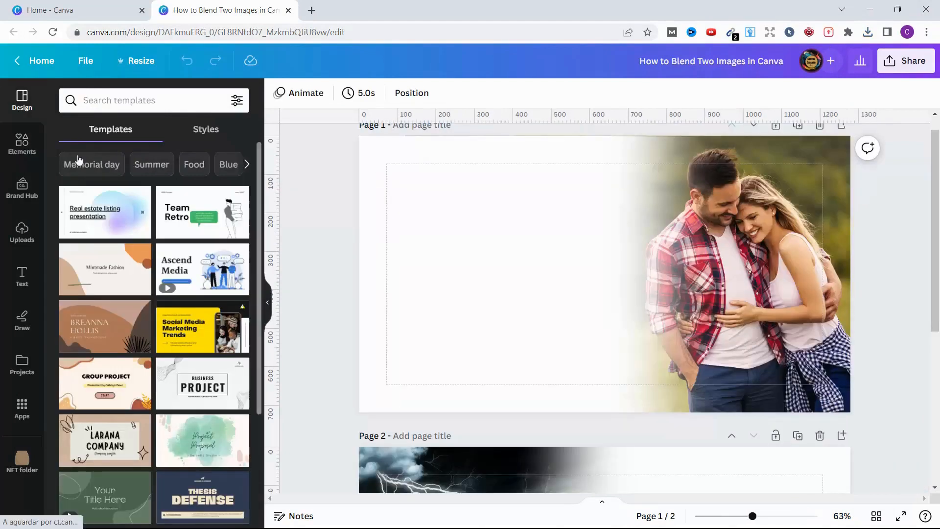
Upload the two downloaded PNGs, "How to Blend Two Images in Canva (1).png" and "How to Blend Two Images in Canva.png", from the browser's recent downloads
click(20, 147)
click(24, 242)
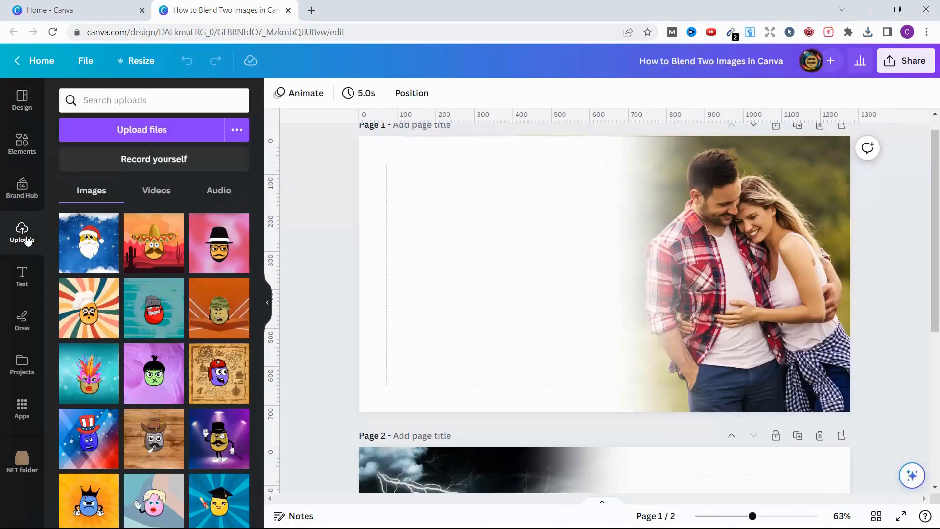
click(5, 162)
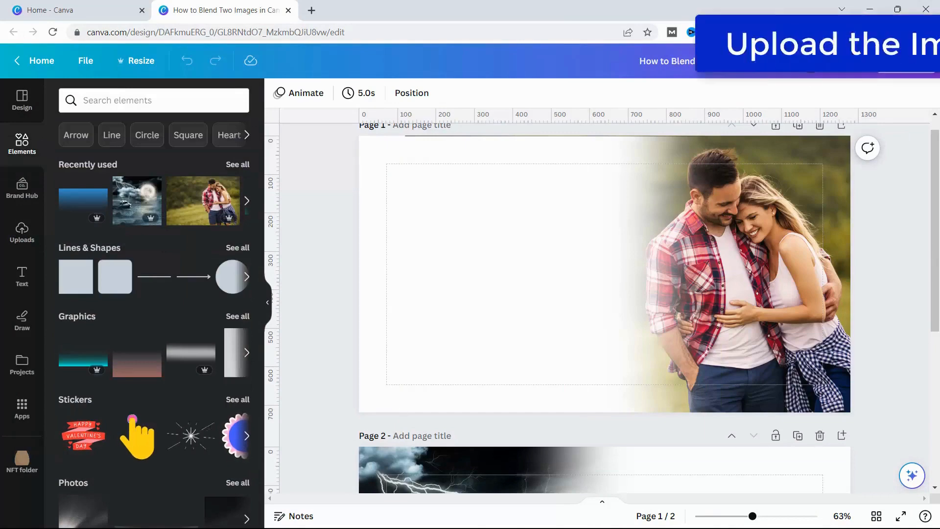
click(868, 32)
drag(766, 91, 186, 242)
click(868, 32)
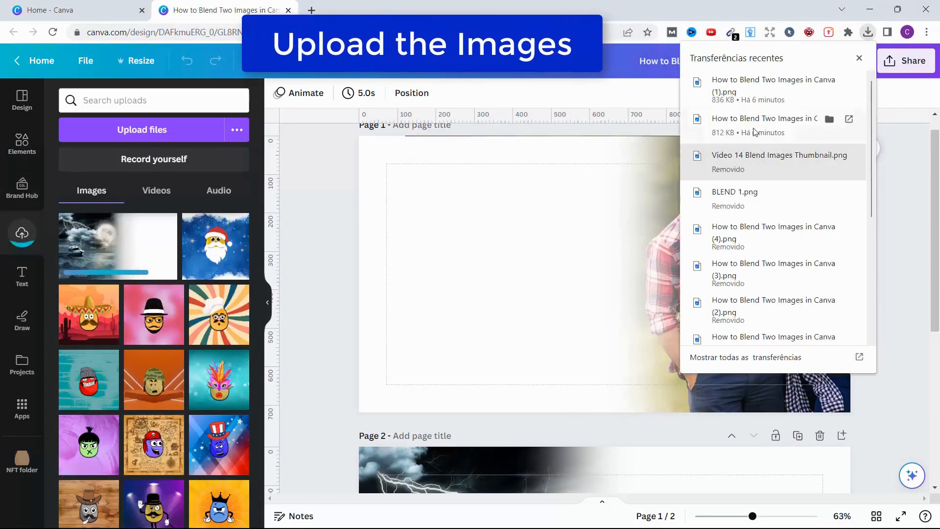
drag(755, 129, 125, 283)
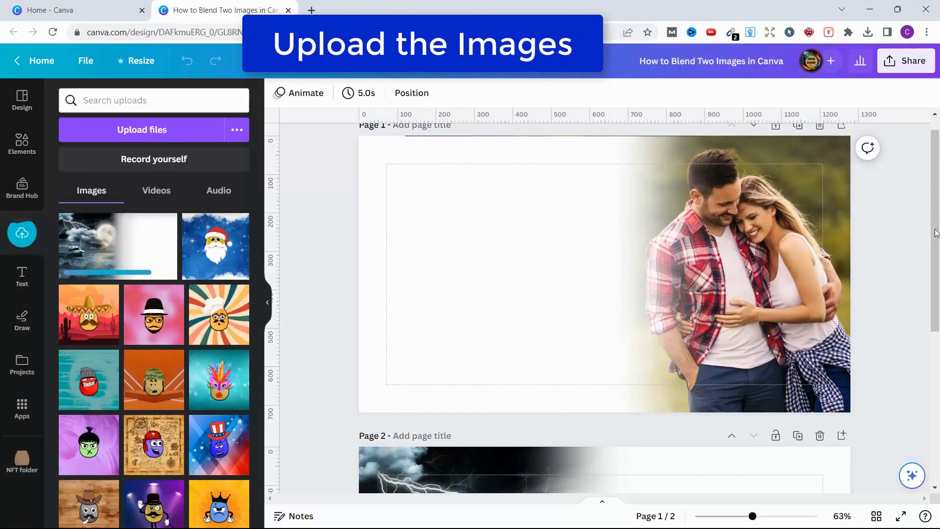
Add a third page after the boat page and fill it with the uploaded faded couple image, sized 1,280 × 720
scroll(935, 283, down, 2)
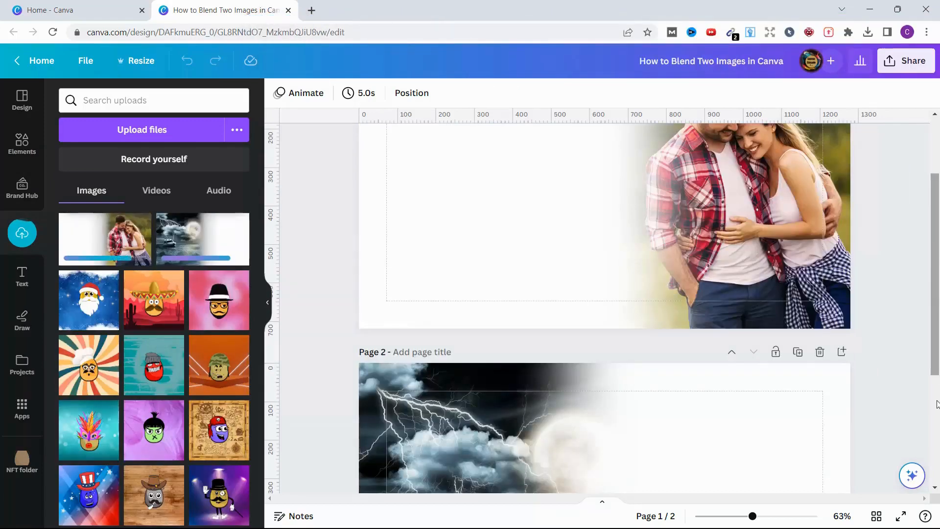
scroll(936, 404, down, 5)
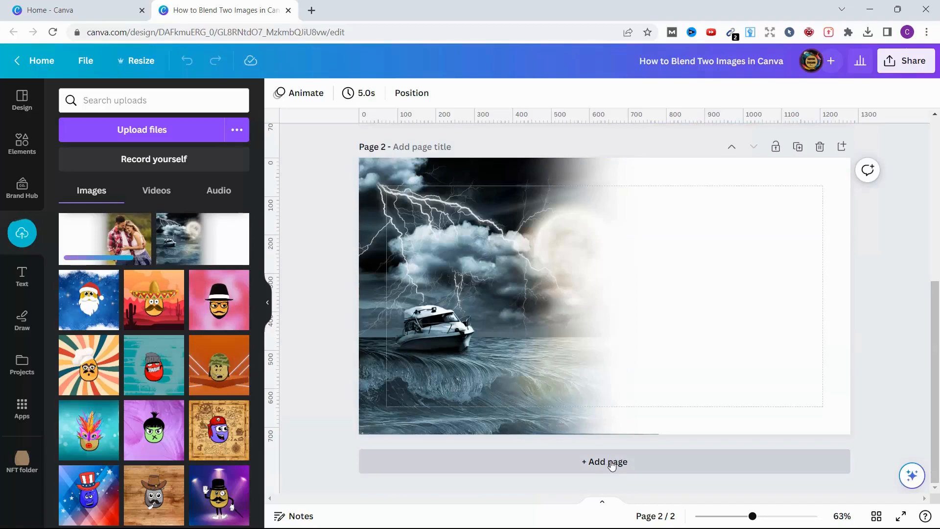
click(611, 463)
drag(113, 237, 340, 182)
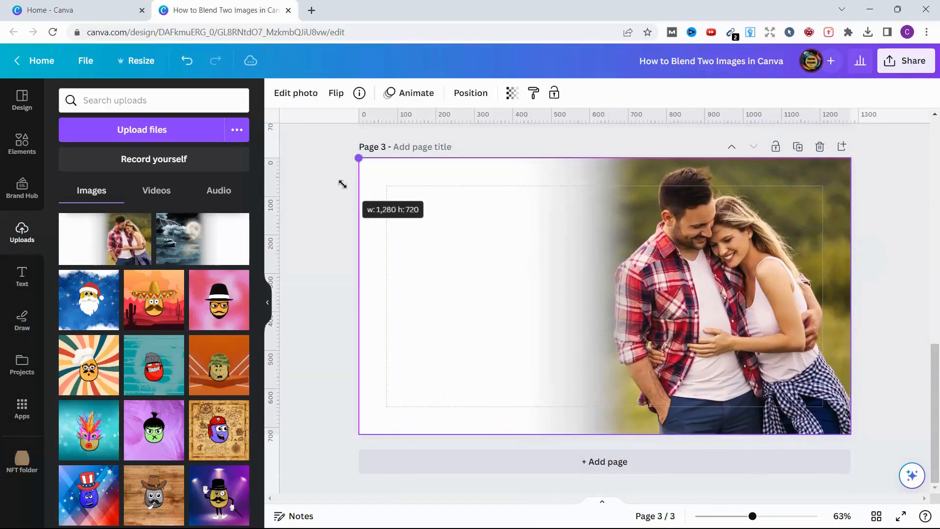
Place the faded boat image over the couple on page 3, enlarge it to fill the page, and set its transparency to 50
click(209, 240)
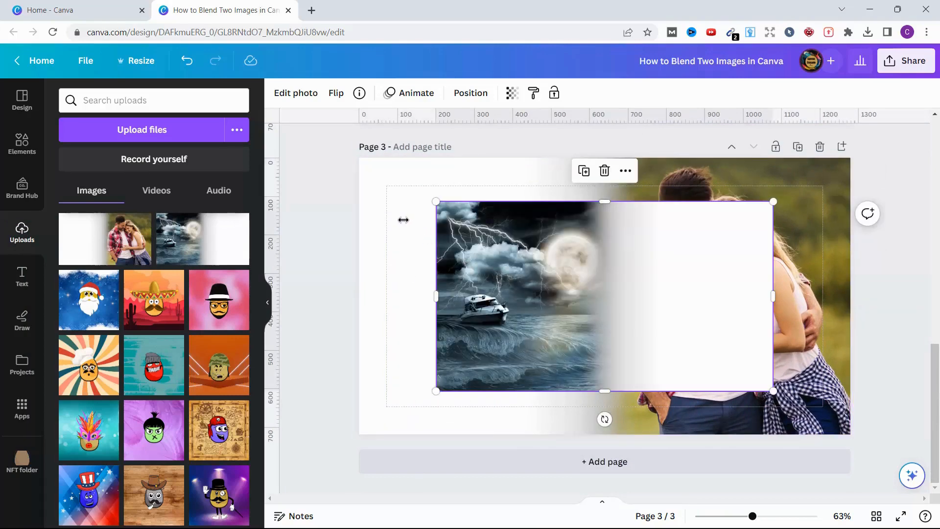
drag(491, 247, 414, 204)
drag(696, 347, 850, 438)
click(512, 94)
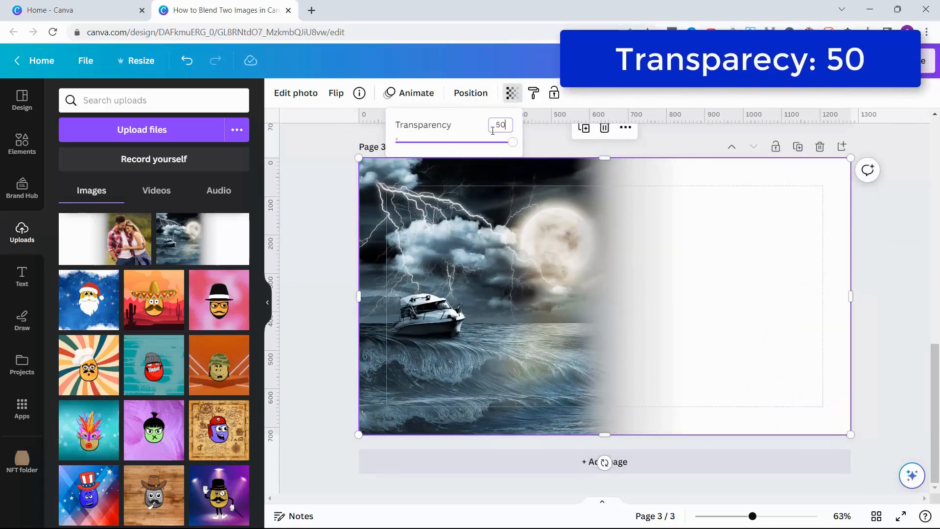
key(Return)
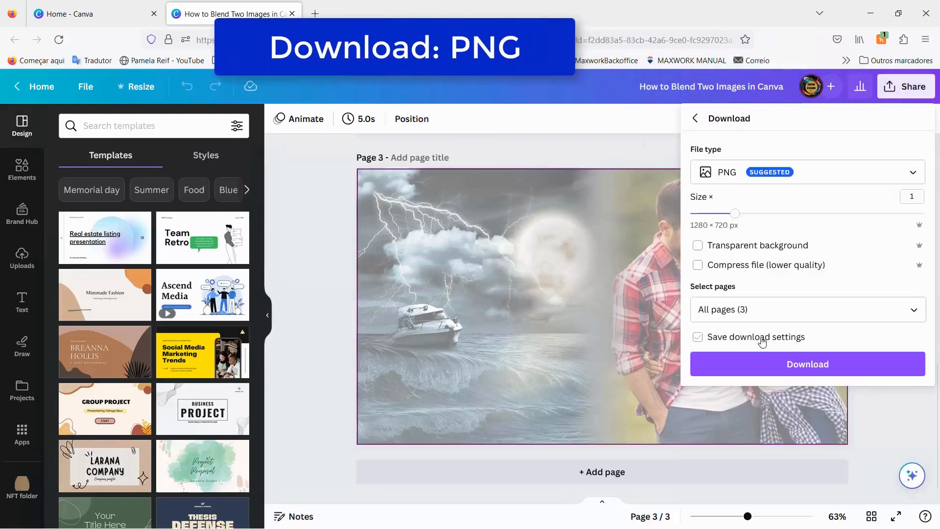
Download only the current page, page 3, as a PNG
click(784, 310)
click(913, 116)
click(912, 143)
click(817, 276)
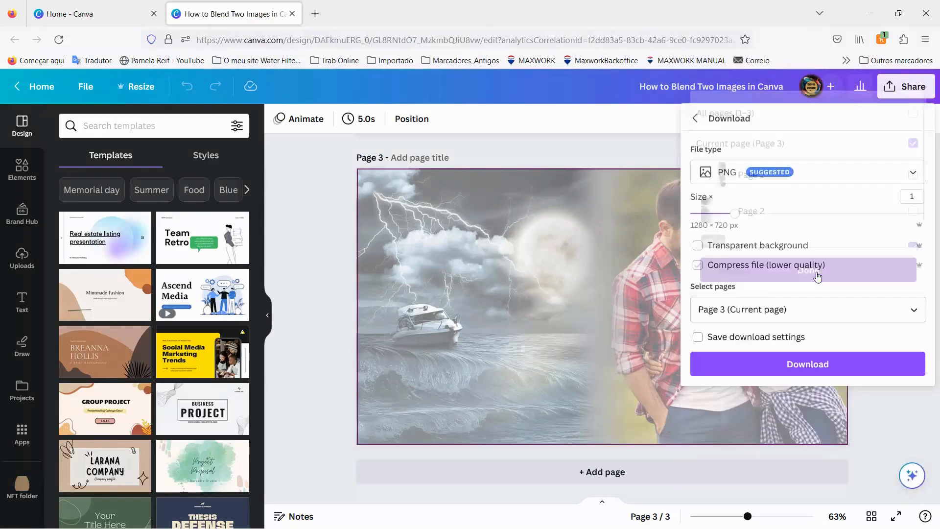
click(810, 363)
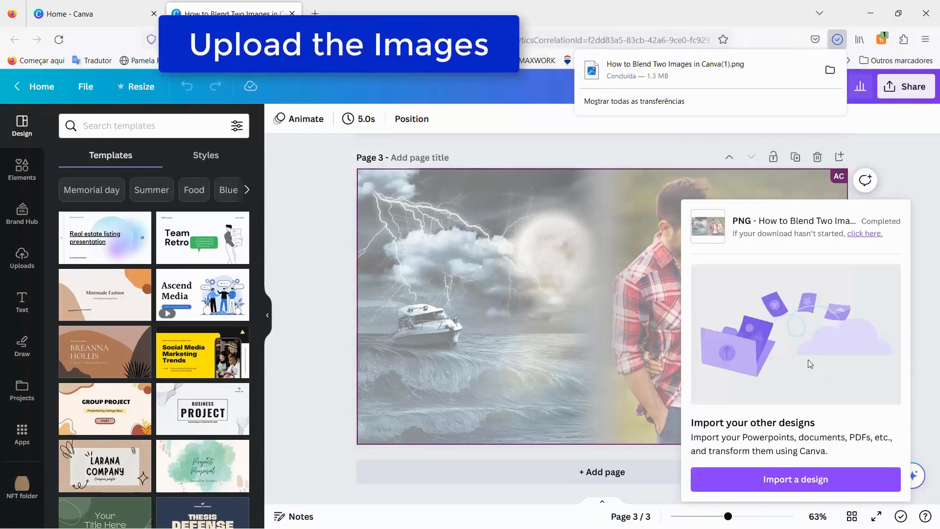
Upload the downloaded blended PNG and place it as the full-page background of a new page 4
click(22, 258)
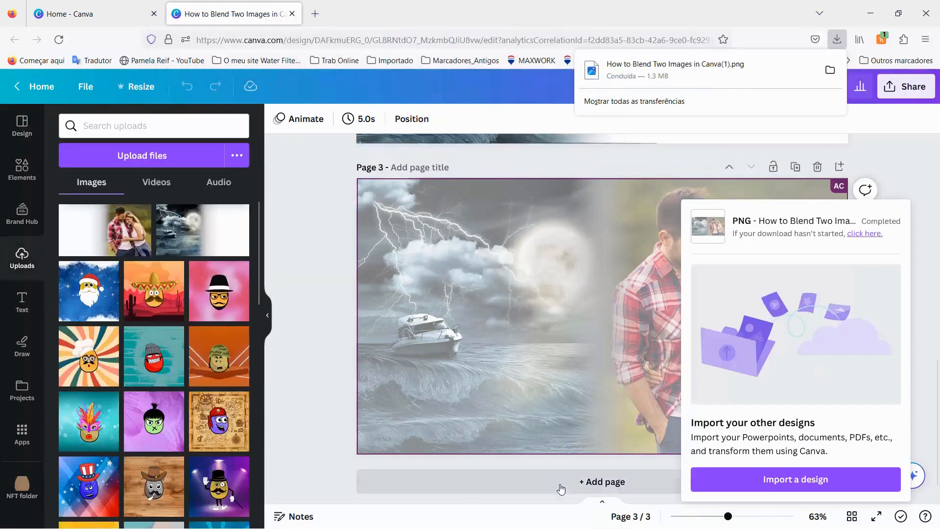
click(560, 482)
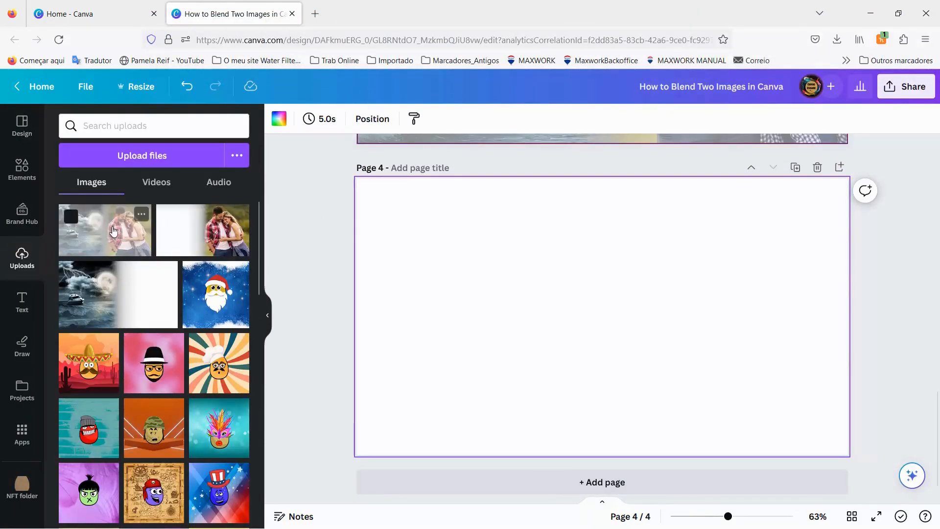
drag(71, 215, 412, 208)
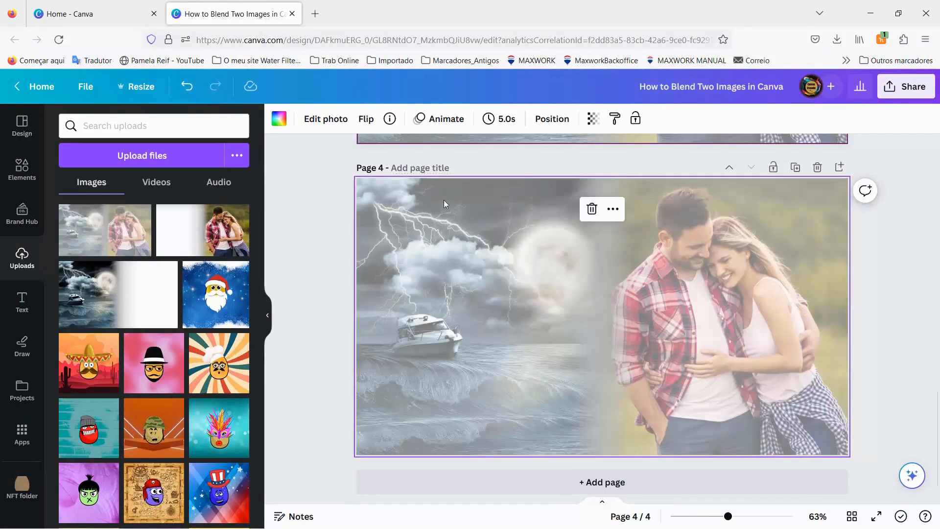
Adjust the blended image on page 4 to brightness -39, contrast 100 and saturation 40
click(325, 122)
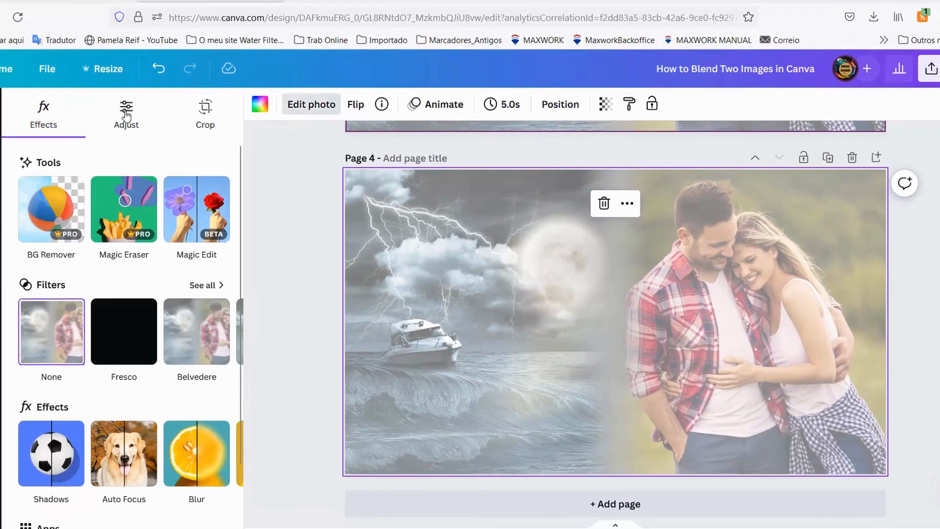
click(126, 116)
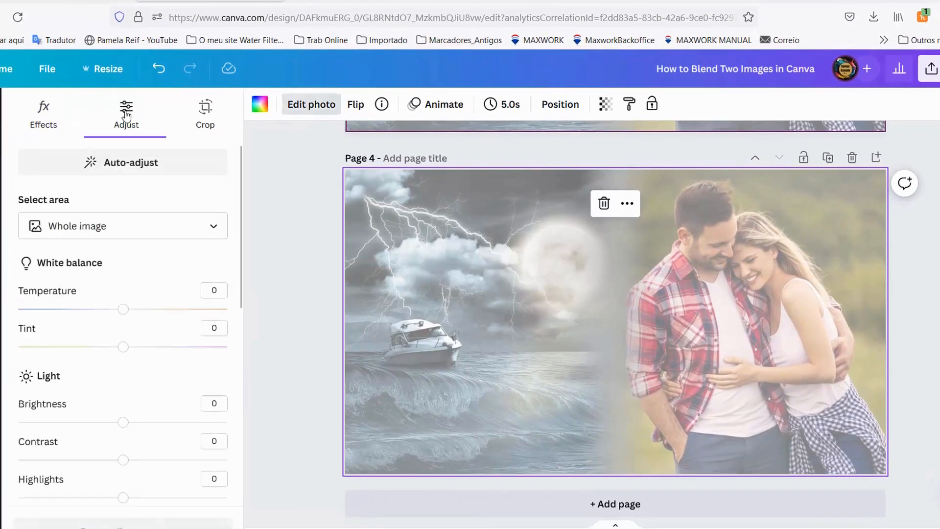
drag(241, 203, 225, 314)
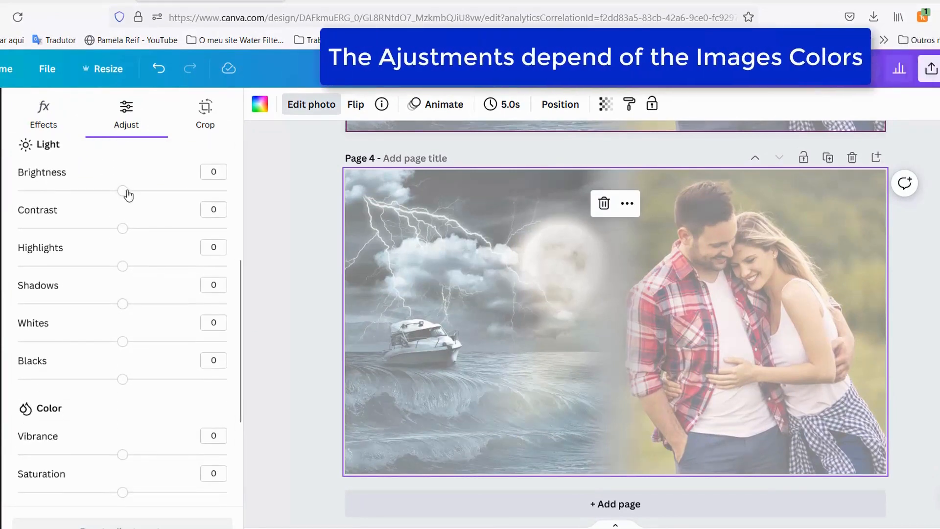
drag(125, 192, 104, 191)
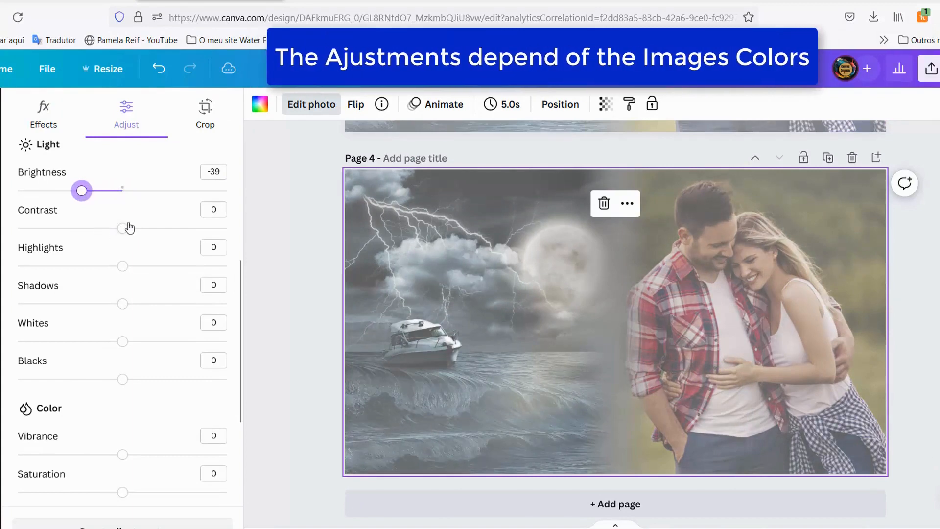
drag(124, 229, 167, 232)
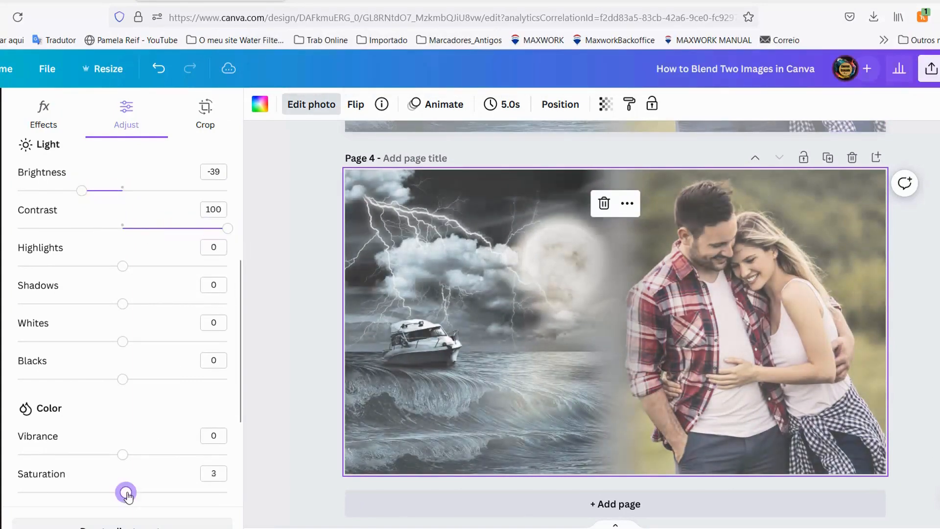
drag(153, 494, 165, 493)
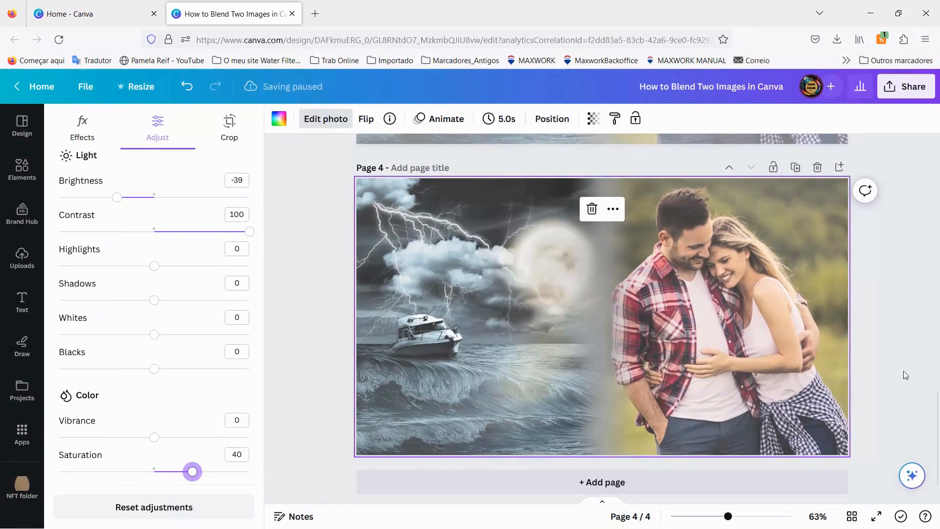
Download only page 4 as a PNG and open the downloaded "How to Blend Two Images in Canva(2).png"
click(914, 87)
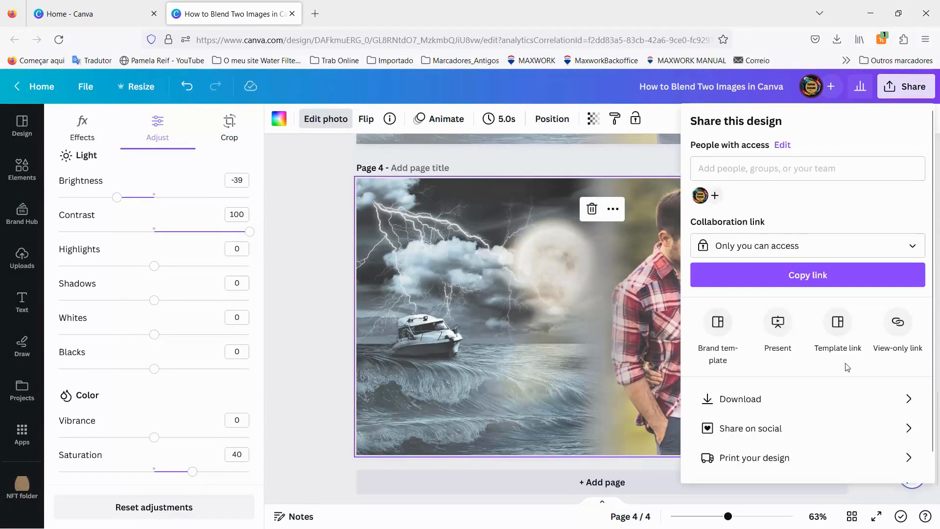
click(804, 396)
click(914, 309)
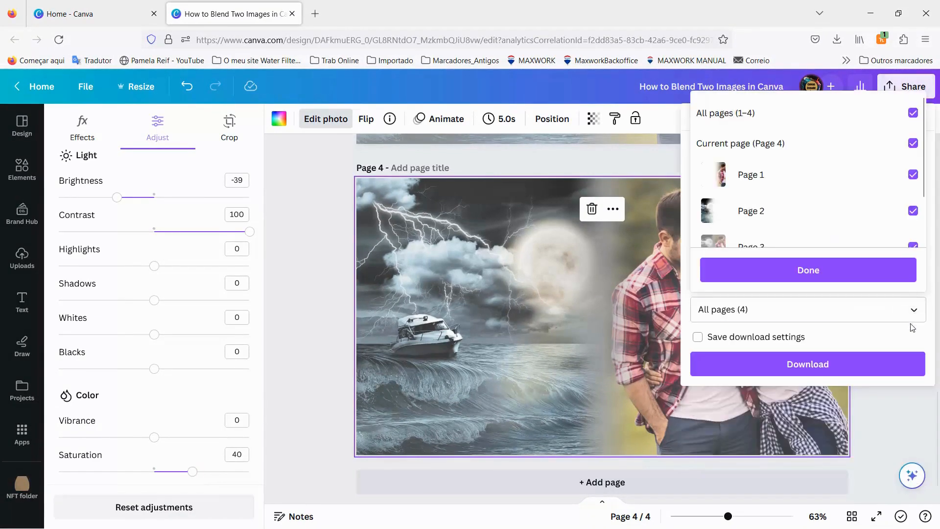
click(914, 114)
click(913, 143)
click(810, 272)
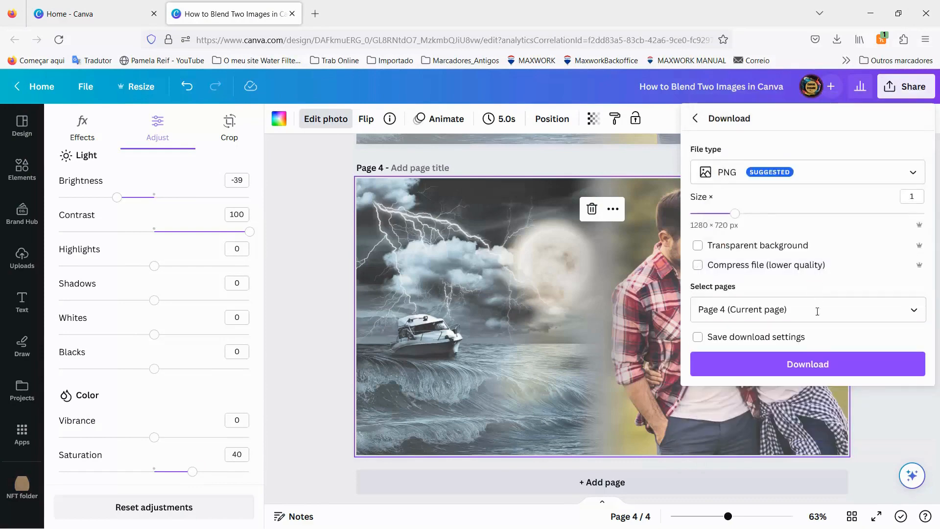
click(803, 365)
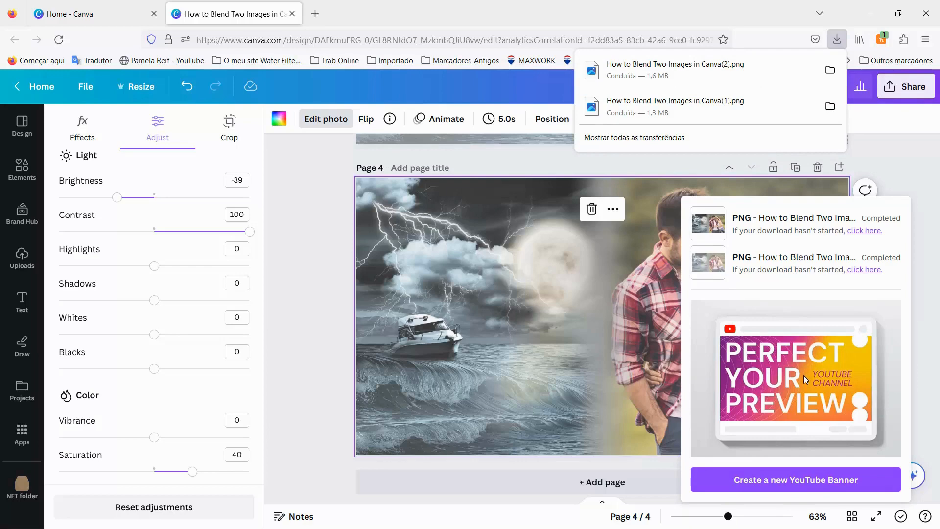
click(698, 76)
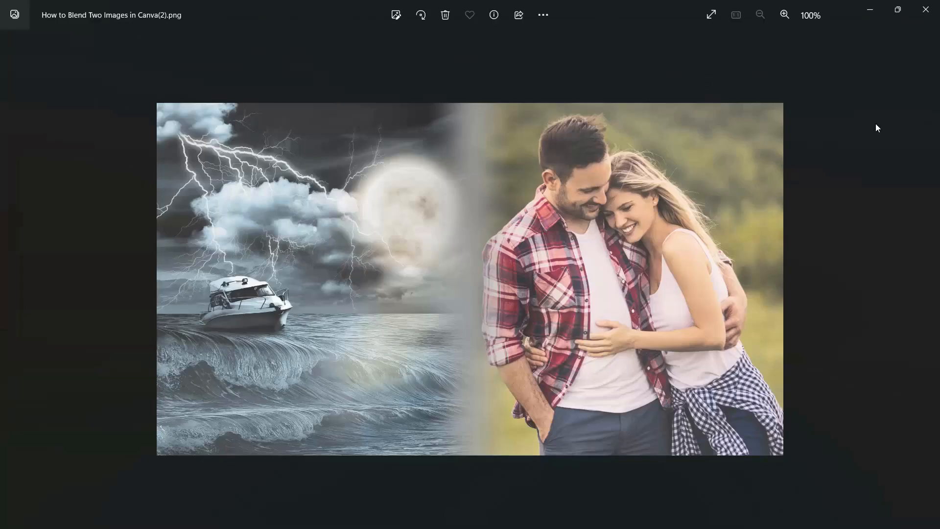